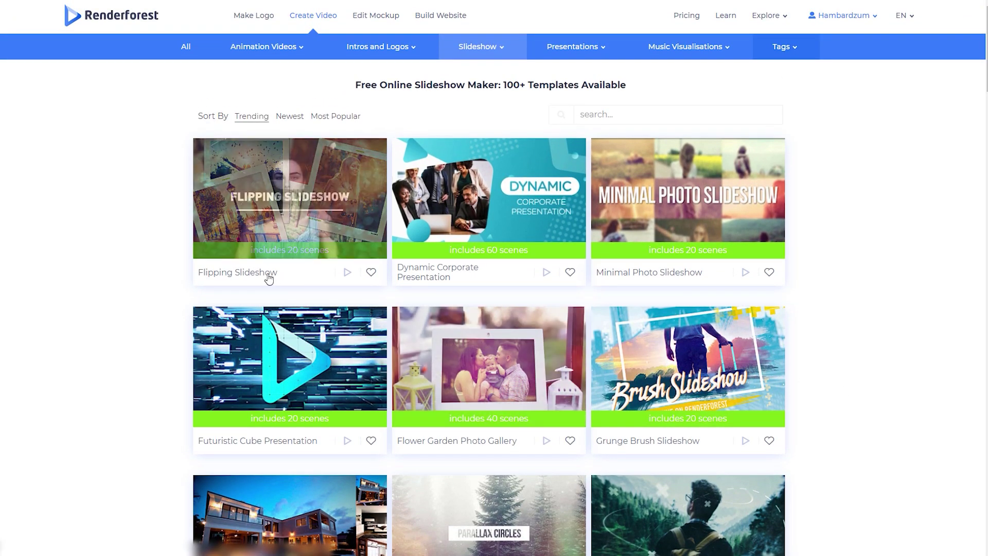
# Start a new slideshow using the automatic 'We'll do it for you!' creation method.
pyautogui.click(267, 275)
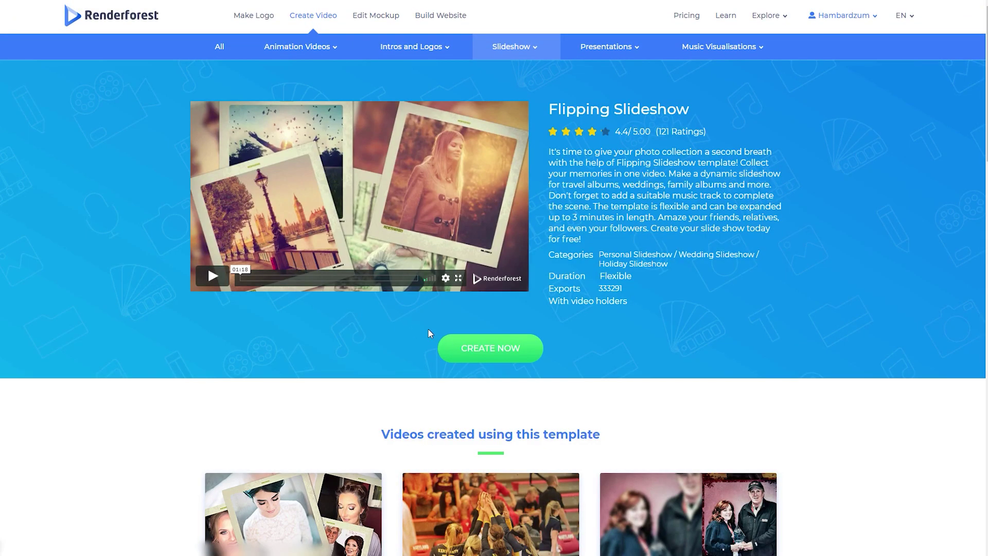
pyautogui.click(477, 346)
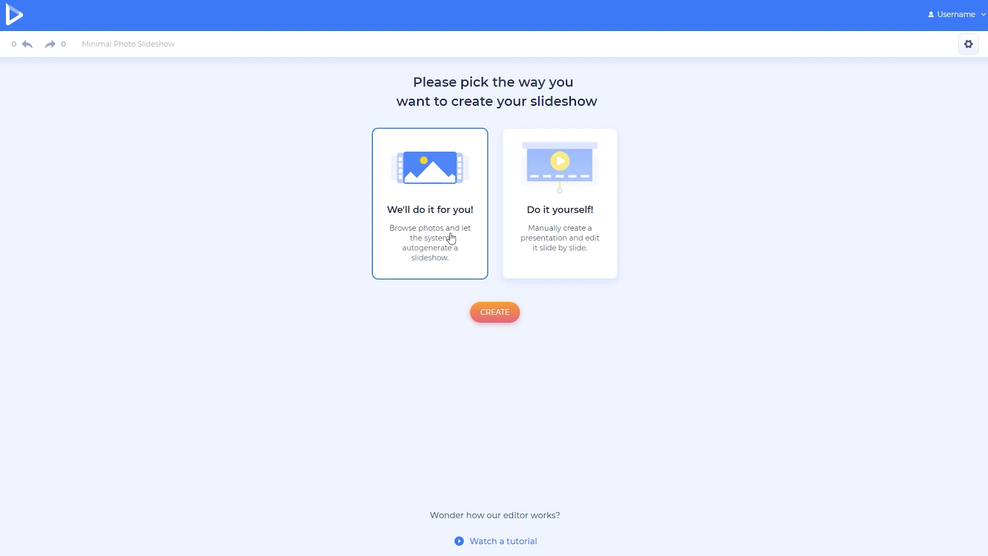
pyautogui.click(539, 232)
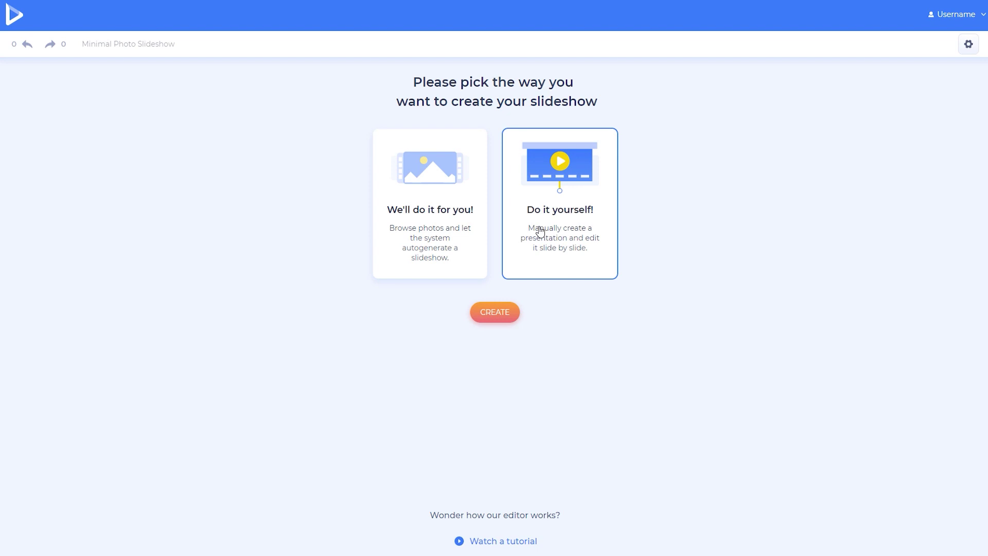
pyautogui.click(462, 227)
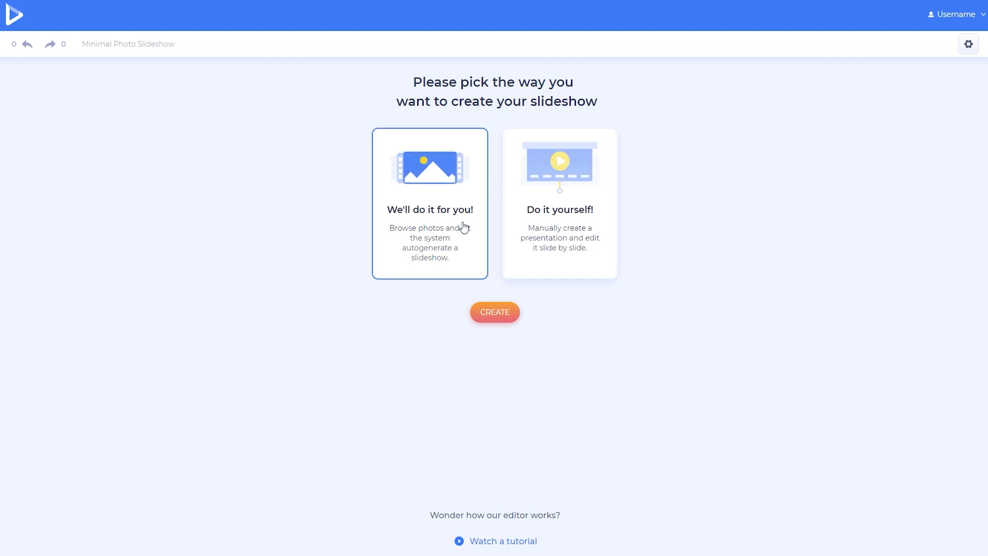
pyautogui.click(495, 312)
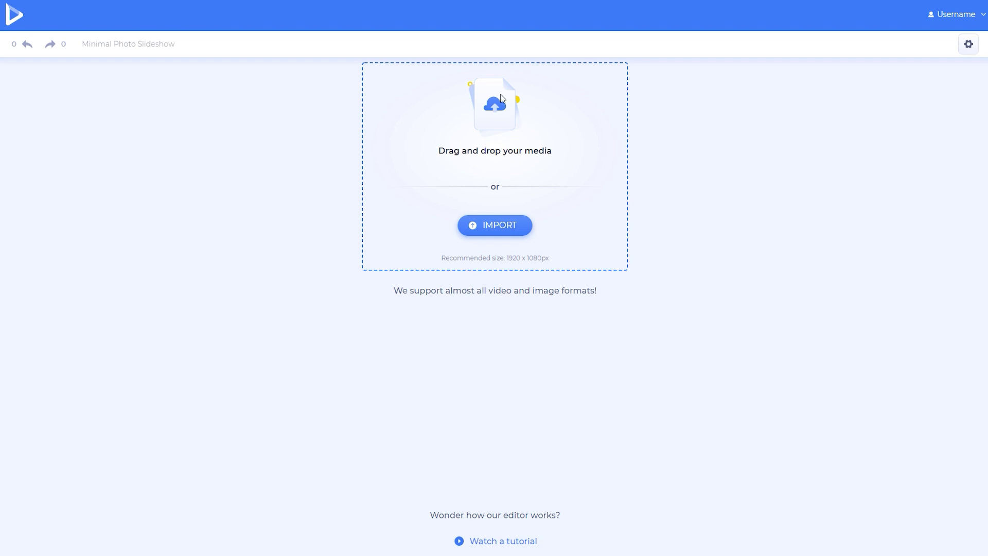
# Select the field family, sunset couple, smiling girl, mountain lake and father-daughter photos from the media library.
pyautogui.click(505, 228)
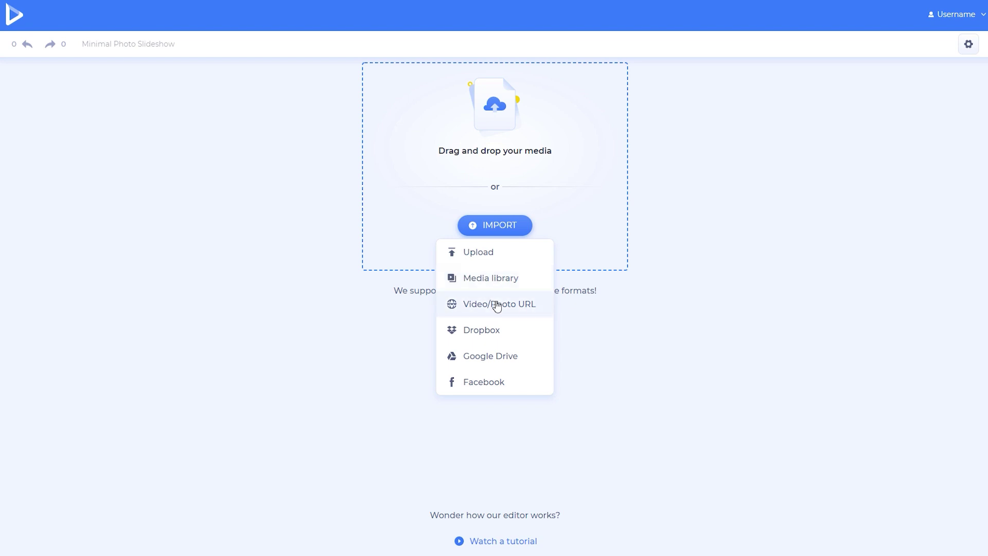
pyautogui.click(491, 278)
pyautogui.click(175, 84)
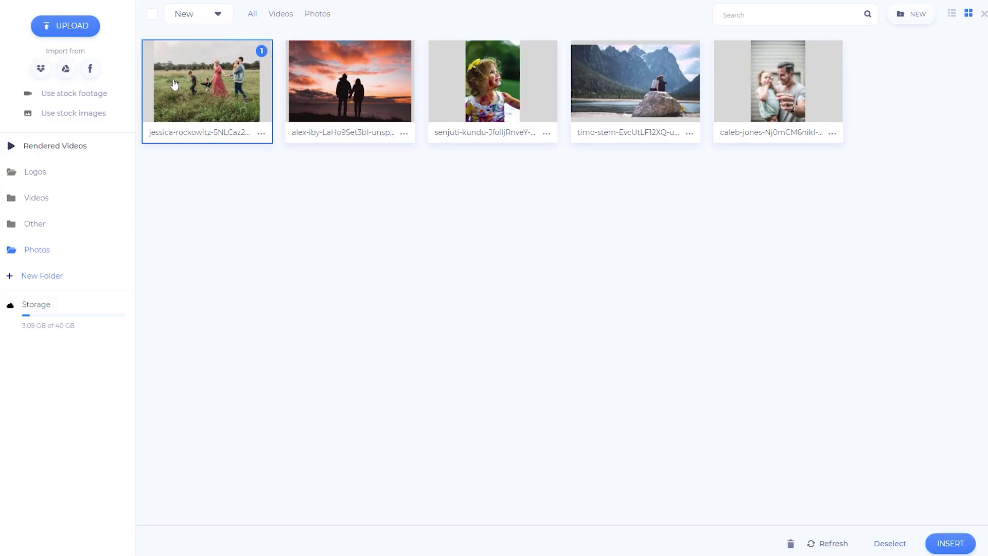
pyautogui.click(338, 92)
pyautogui.click(452, 98)
pyautogui.click(633, 100)
pyautogui.click(751, 98)
# Insert the photos, move the field photo to slide 2, replace it with the family video, and delete slide 5.
pyautogui.click(954, 544)
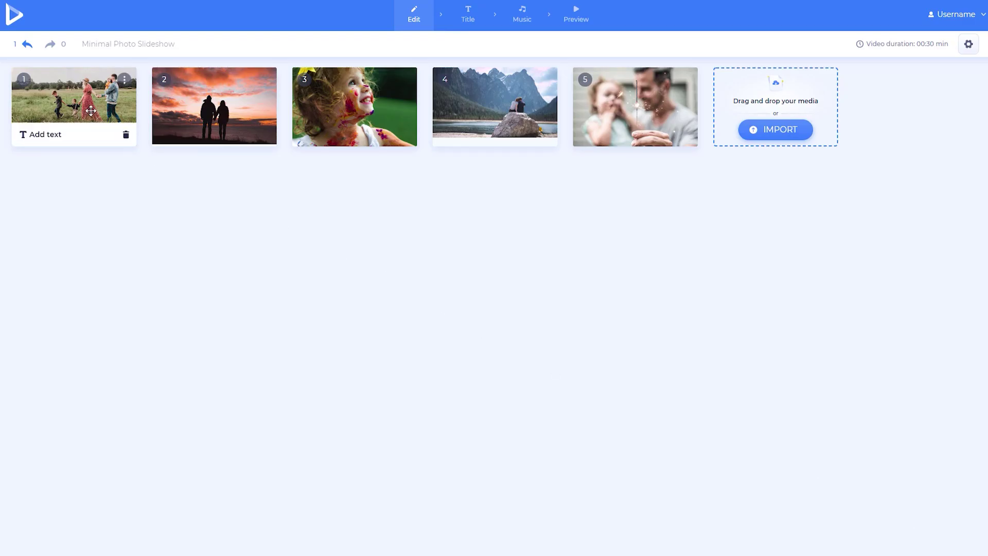
pyautogui.moveTo(91, 112); pyautogui.dragTo(254, 117)
pyautogui.click(264, 79)
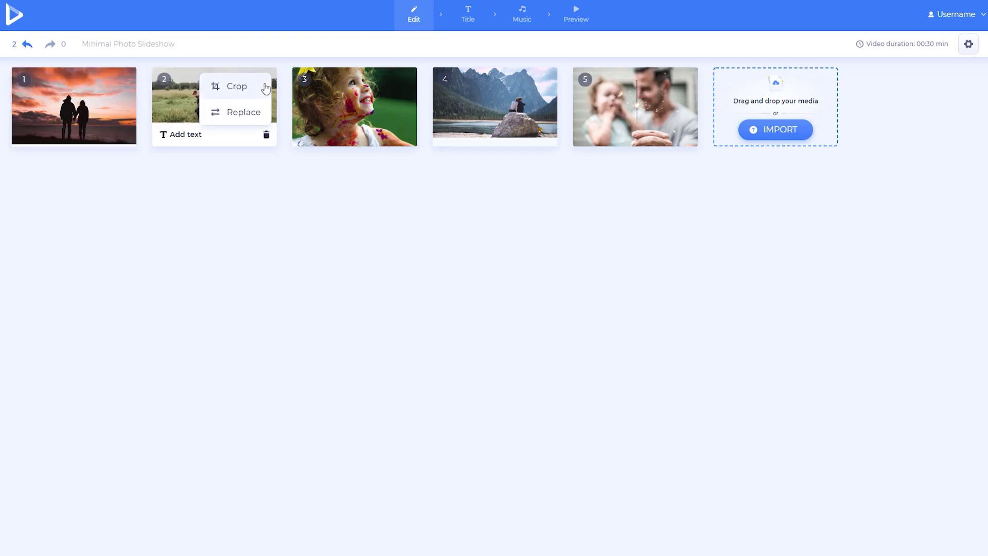
pyautogui.click(250, 110)
pyautogui.click(935, 511)
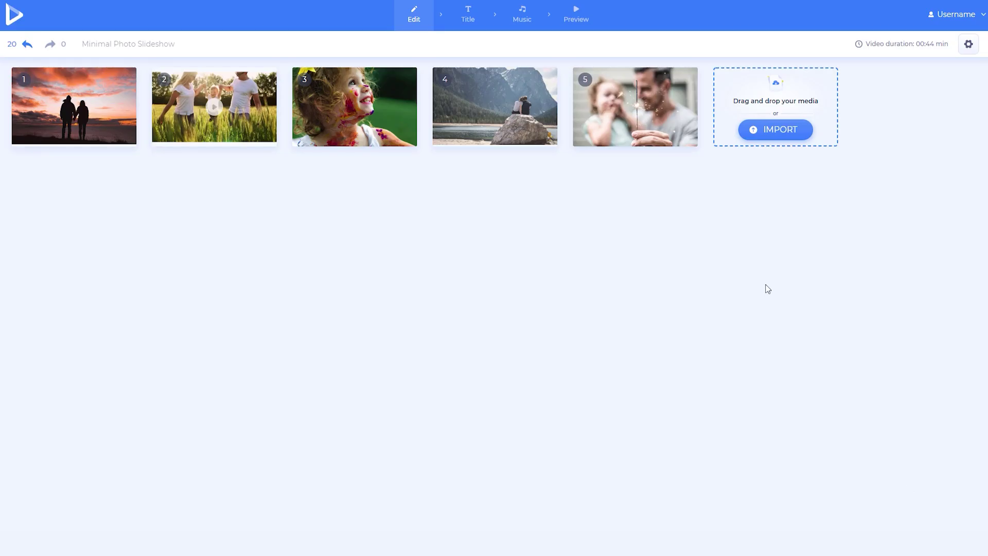
pyautogui.click(684, 146)
pyautogui.moveTo(494, 106)
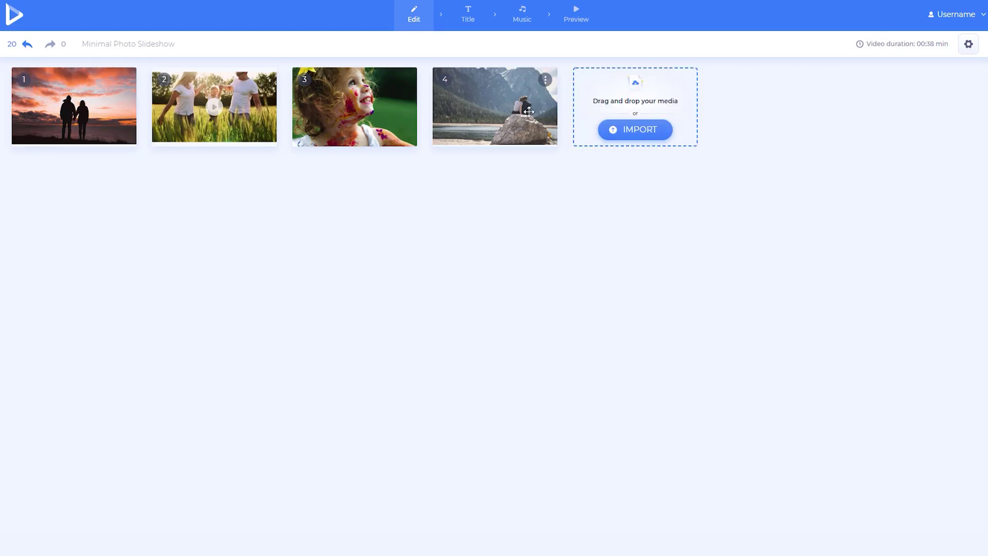
# Zoom the mountain lake photo in slightly and apply the Earlybird filter.
pyautogui.click(546, 83)
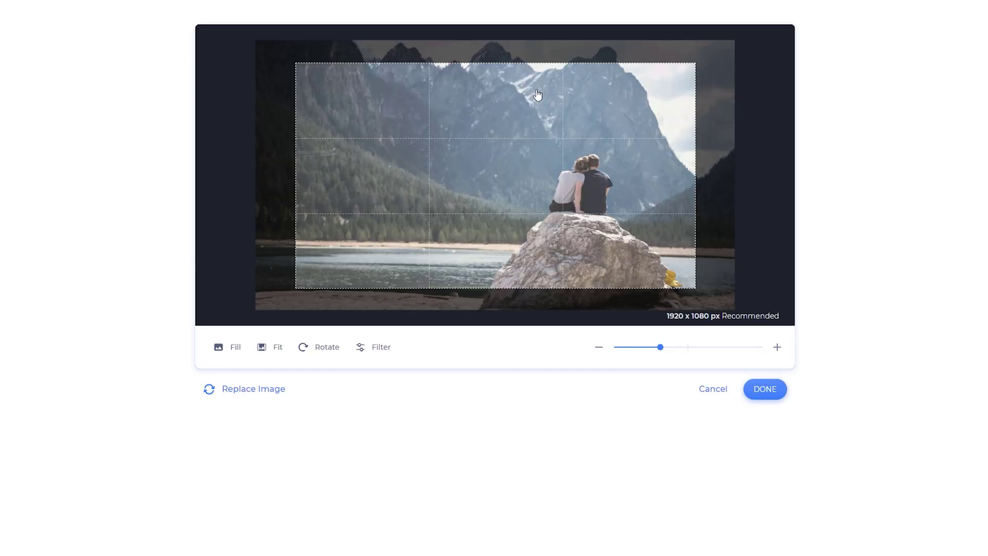
pyautogui.moveTo(660, 347); pyautogui.dragTo(662, 347)
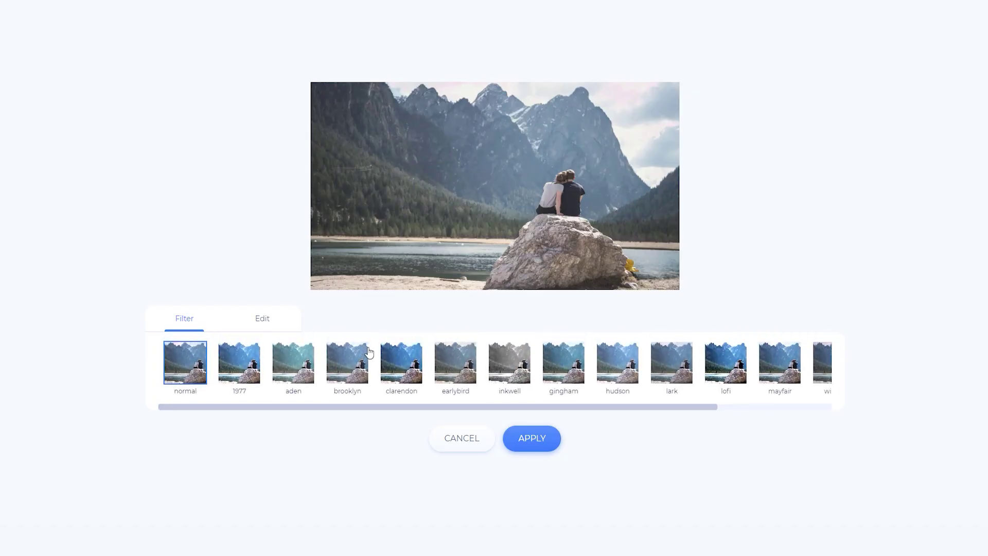
pyautogui.click(395, 361)
pyautogui.click(445, 370)
pyautogui.click(530, 437)
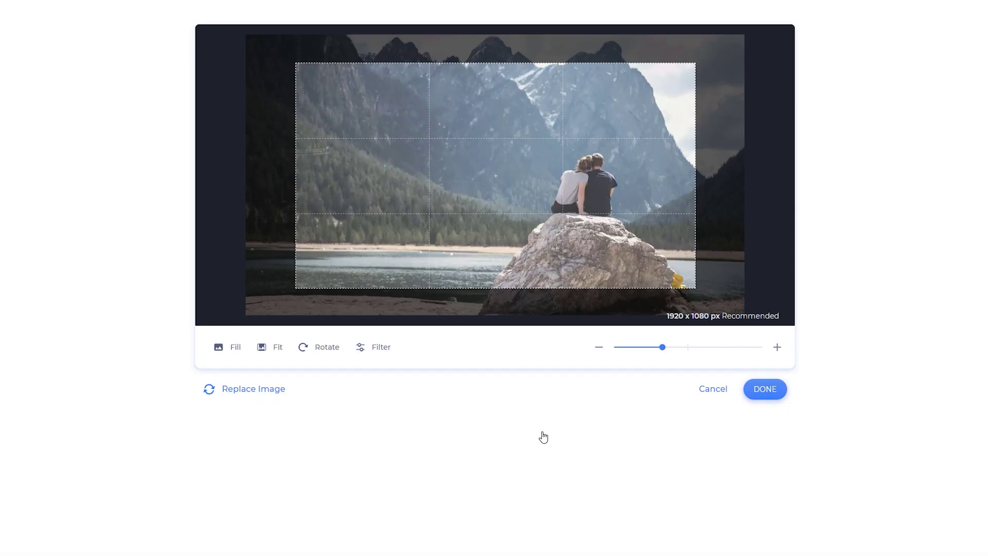
pyautogui.click(771, 392)
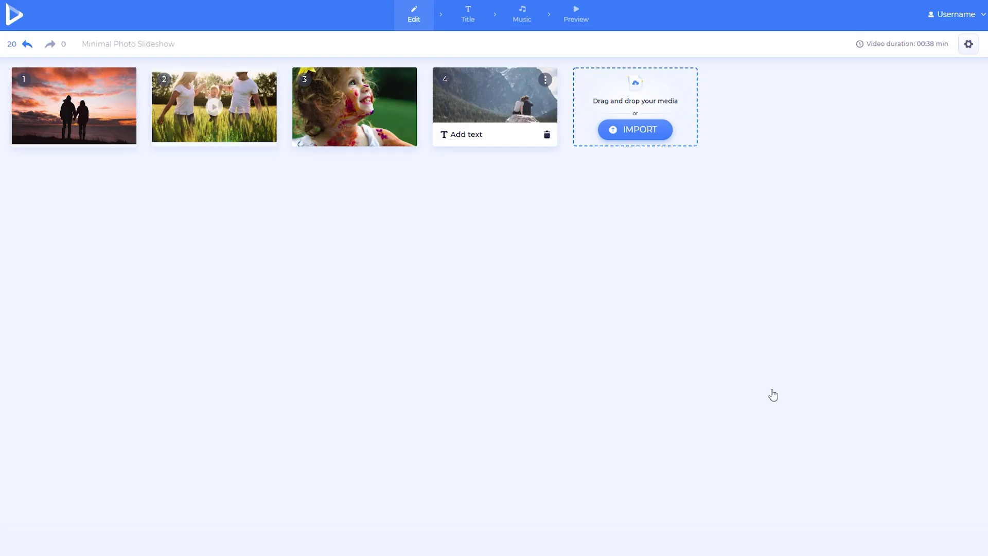
pyautogui.moveTo(214, 100)
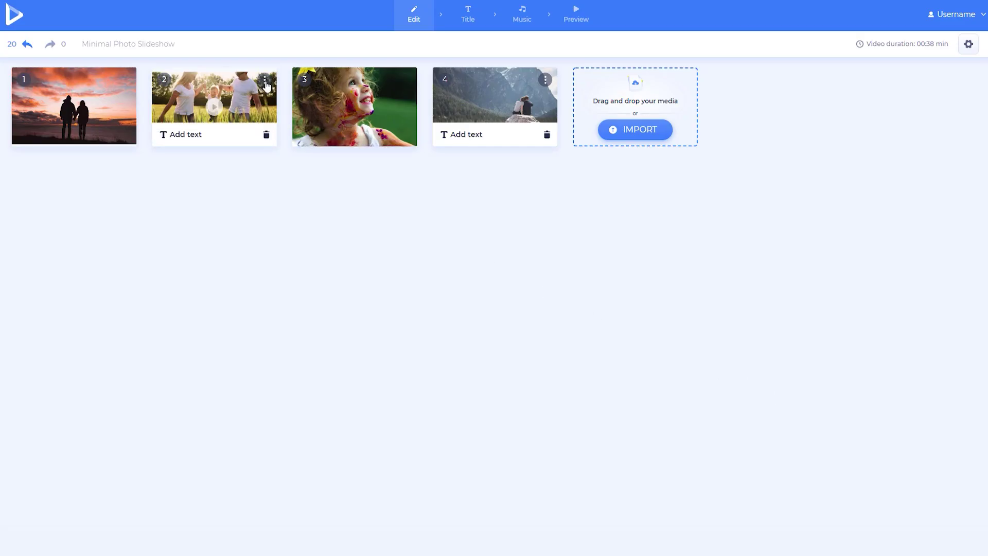
# Set the video slide's clip volume to 70% and project music to 30%.
pyautogui.click(266, 81)
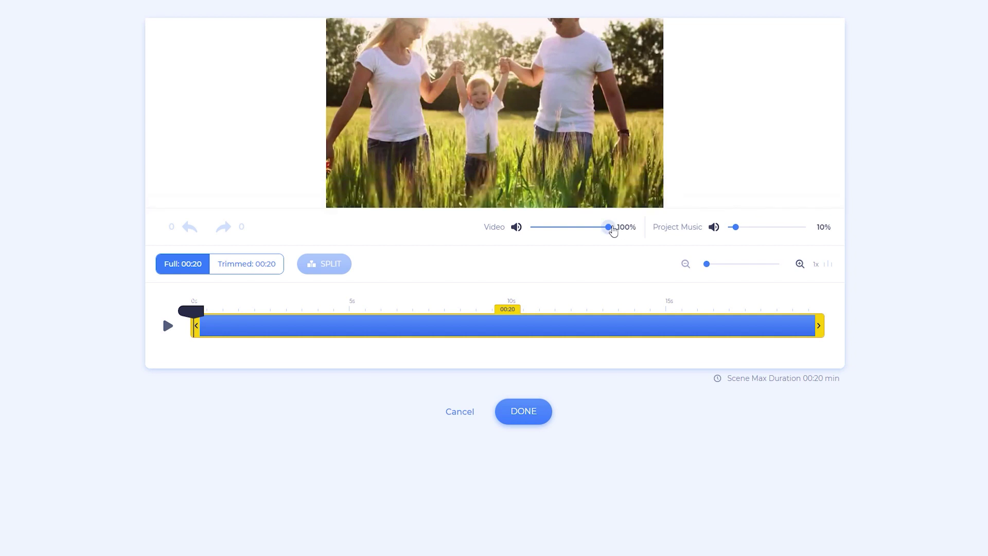
pyautogui.moveTo(606, 227); pyautogui.dragTo(585, 227)
pyautogui.click(740, 228)
pyautogui.moveTo(744, 227); pyautogui.dragTo(751, 228)
# Trim the family video clip to about nine seconds by moving both handles inward.
pyautogui.click(165, 327)
pyautogui.click(164, 327)
pyautogui.moveTo(196, 325); pyautogui.dragTo(238, 330)
pyautogui.moveTo(813, 330); pyautogui.dragTo(522, 325)
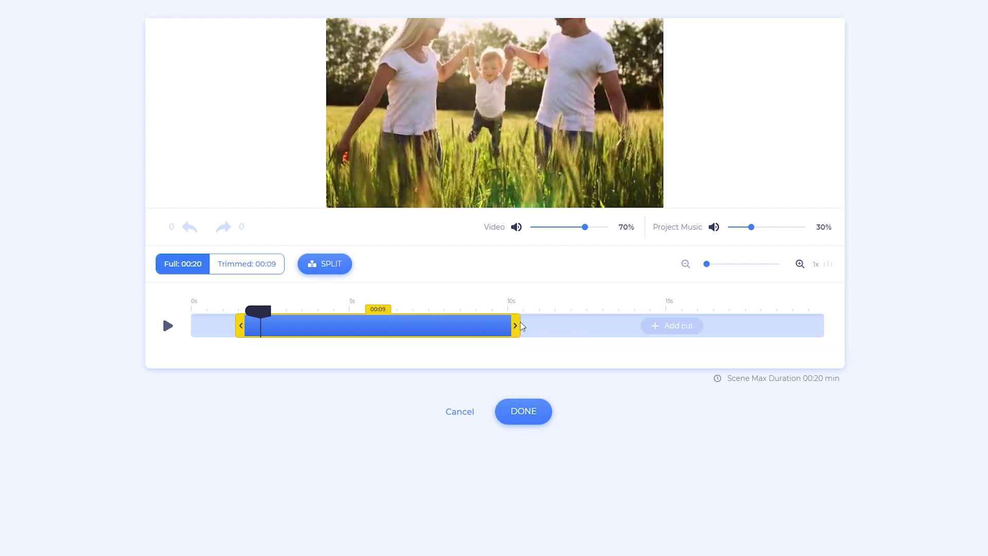
# Keep the trimmed clip and caption the mountain lake slide 'Family memories'.
pyautogui.click(522, 412)
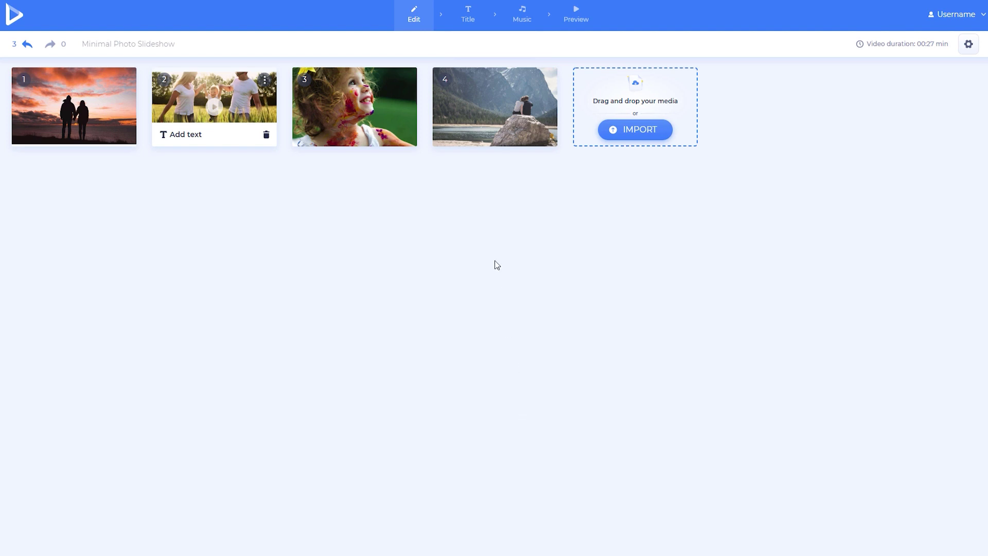
pyautogui.moveTo(494, 101)
pyautogui.click(450, 135)
pyautogui.write('Family mem')
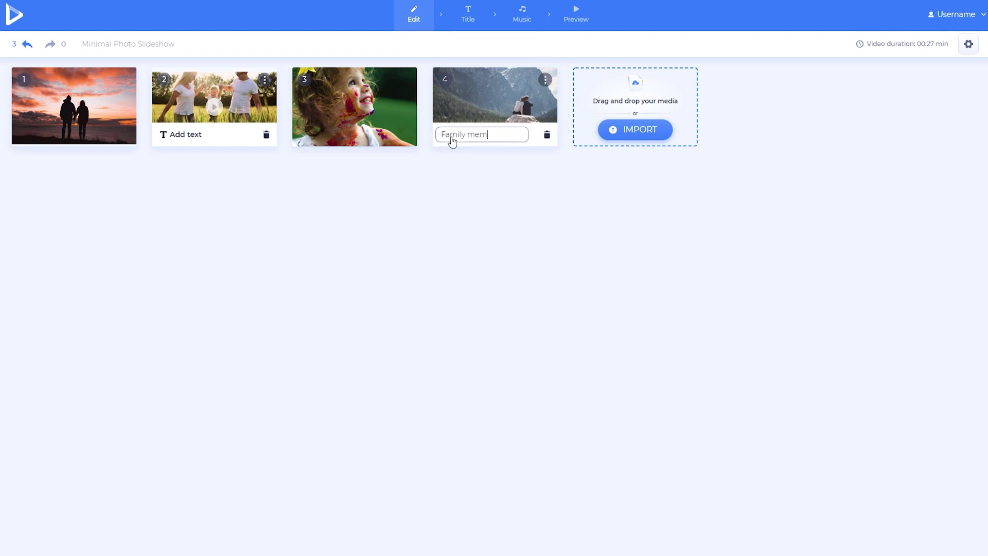
pyautogui.write('ories')
pyautogui.press('Return')
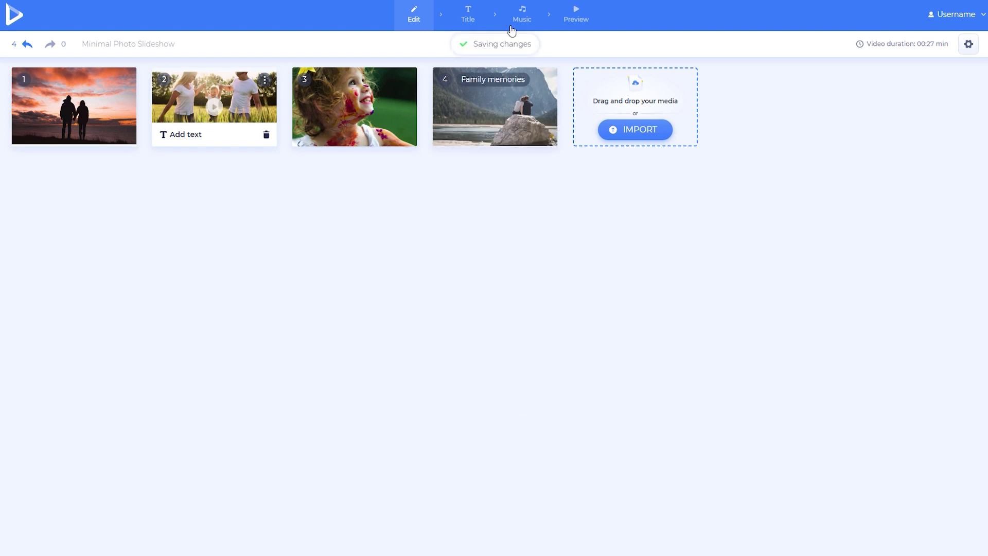
# Add the Adventure track as background music and the saved VO.wav voiceover to the timeline.
pyautogui.click(517, 19)
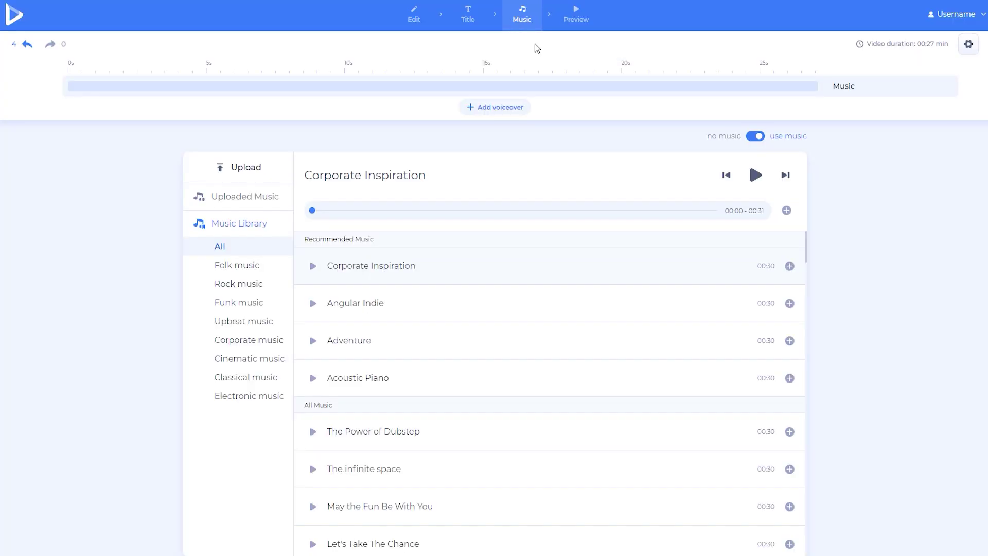
pyautogui.click(790, 341)
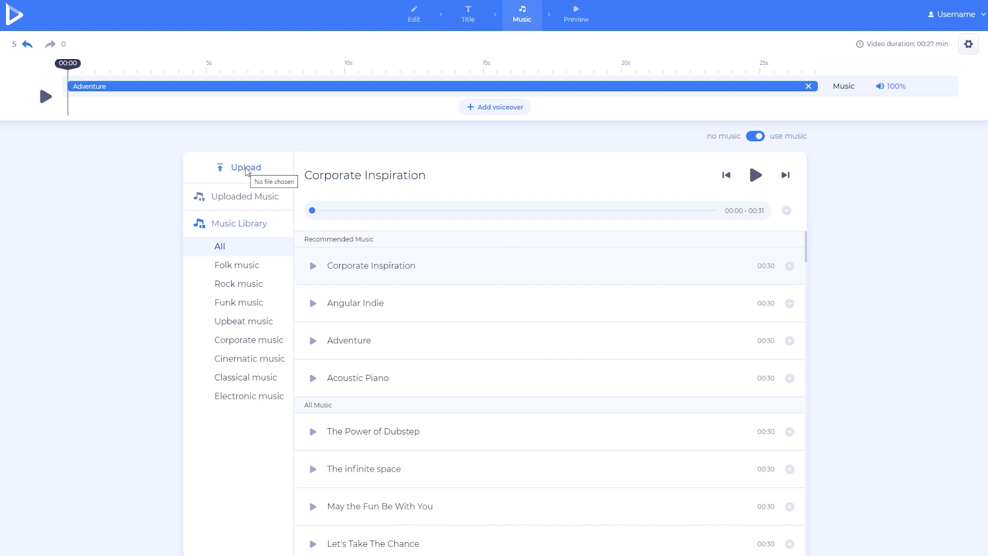
pyautogui.click(482, 110)
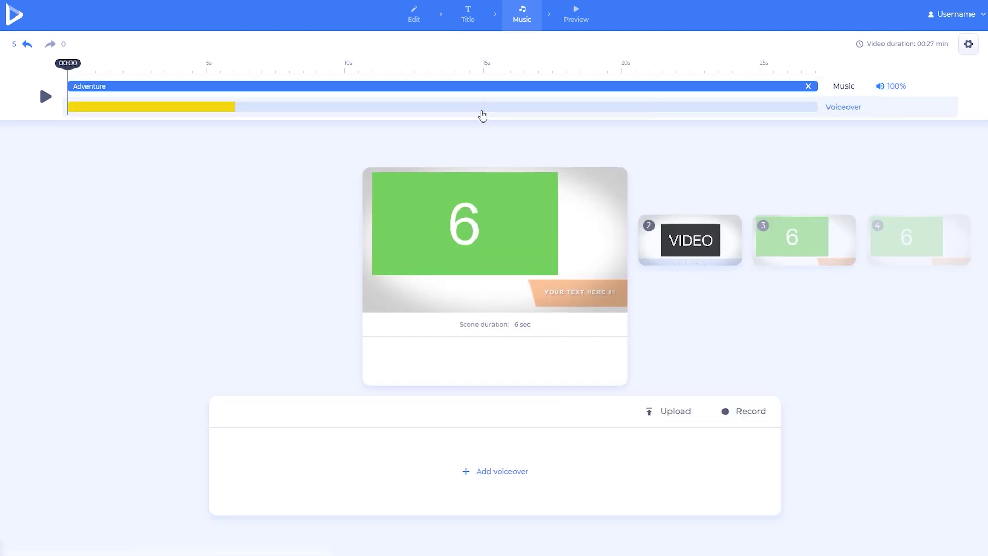
pyautogui.click(490, 472)
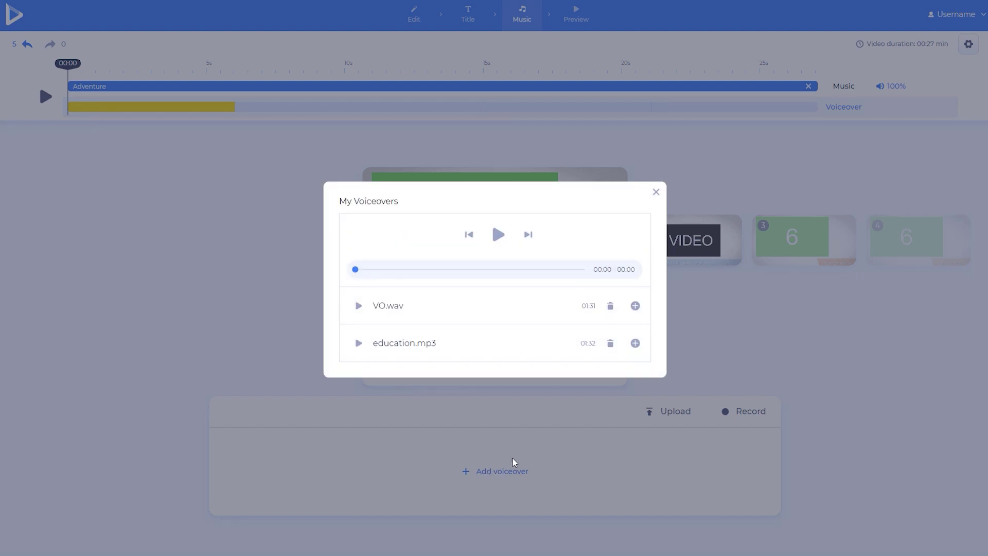
pyautogui.click(635, 306)
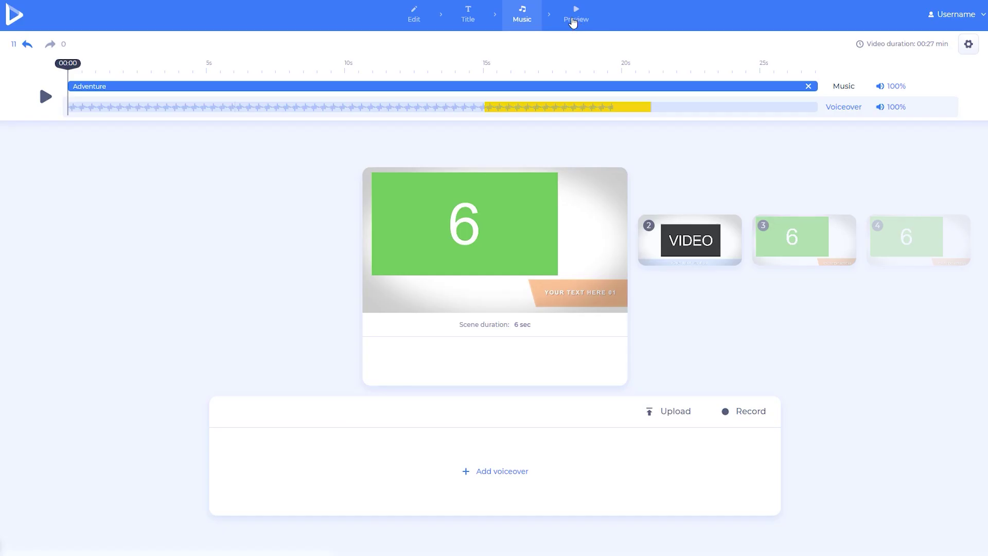
# Export a free 27-second preview with the custom watermark on, and play it.
pyautogui.click(573, 22)
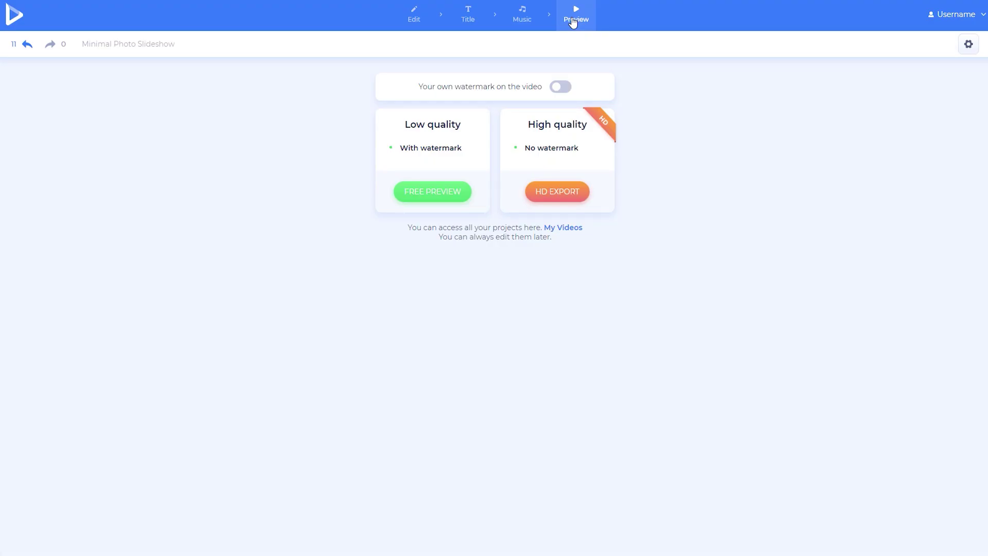
pyautogui.click(560, 88)
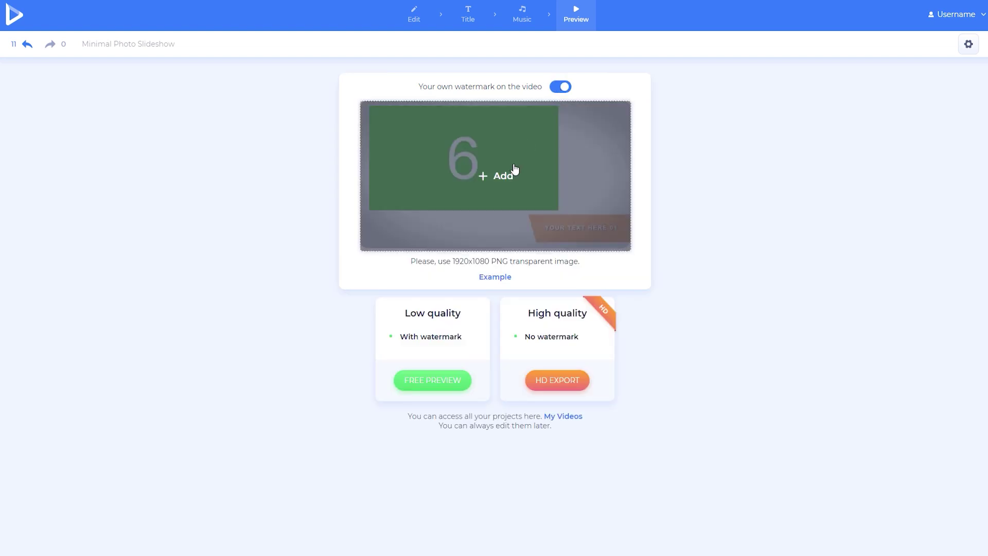
pyautogui.click(434, 380)
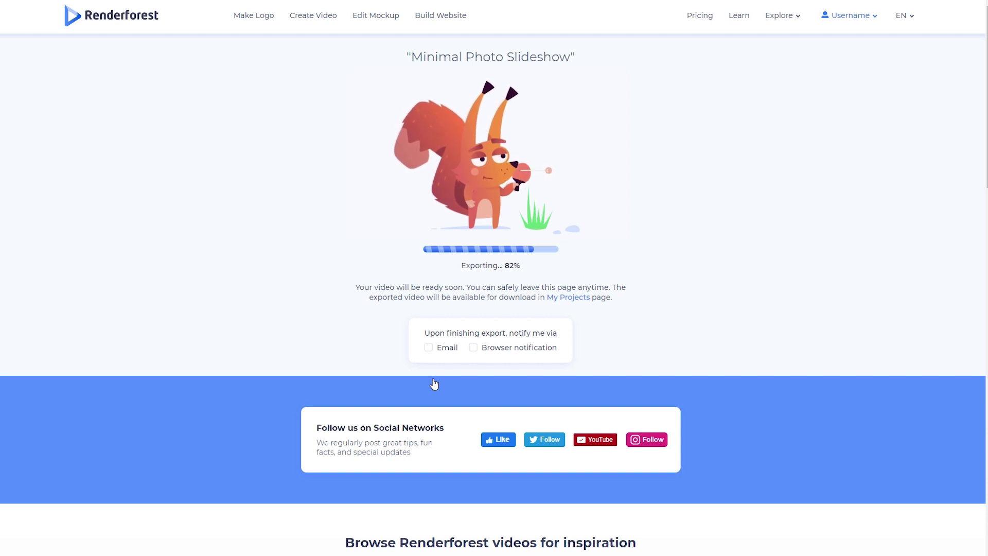
pyautogui.click(302, 273)
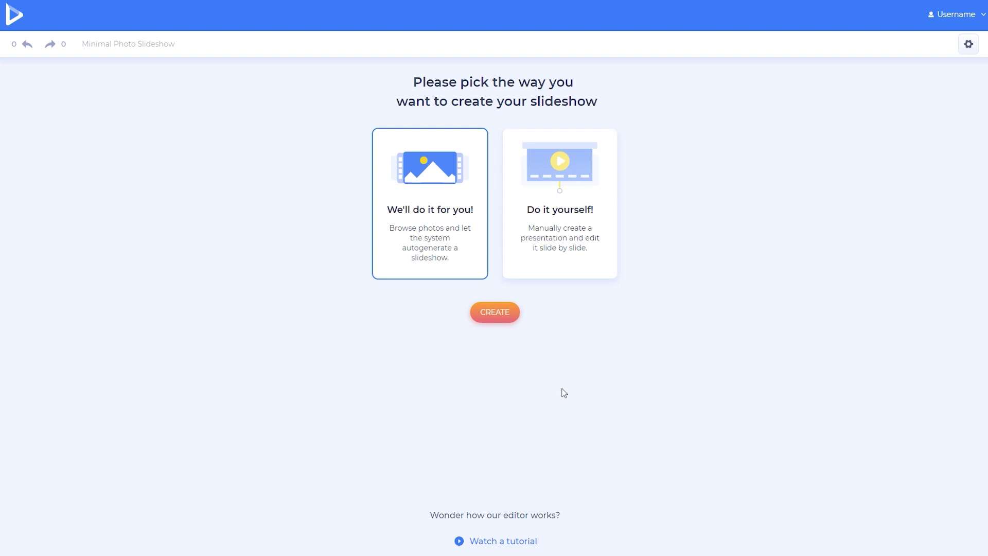
# Choose Do it yourself creation and pick the five-image, two-image and a third photo holder scene.
pyautogui.click(566, 239)
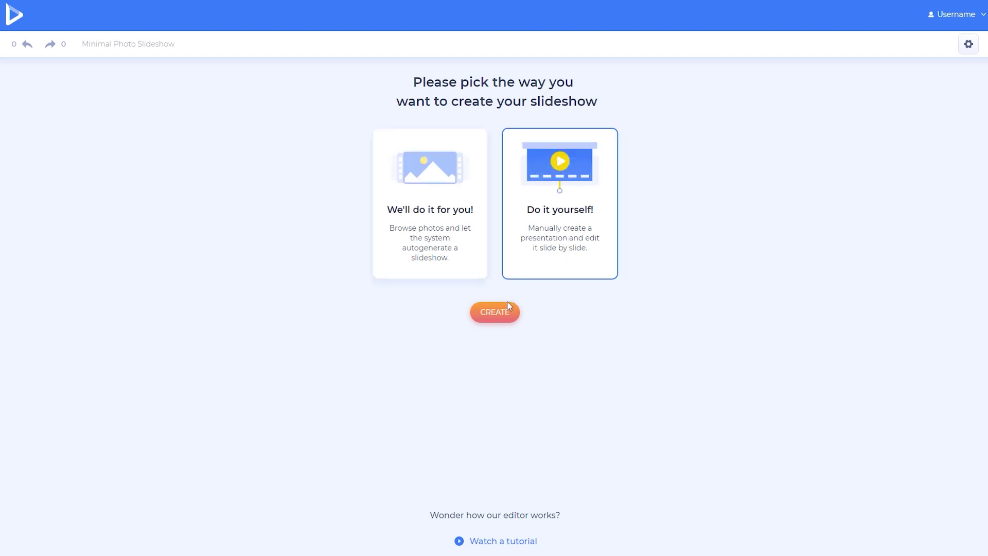
pyautogui.click(502, 314)
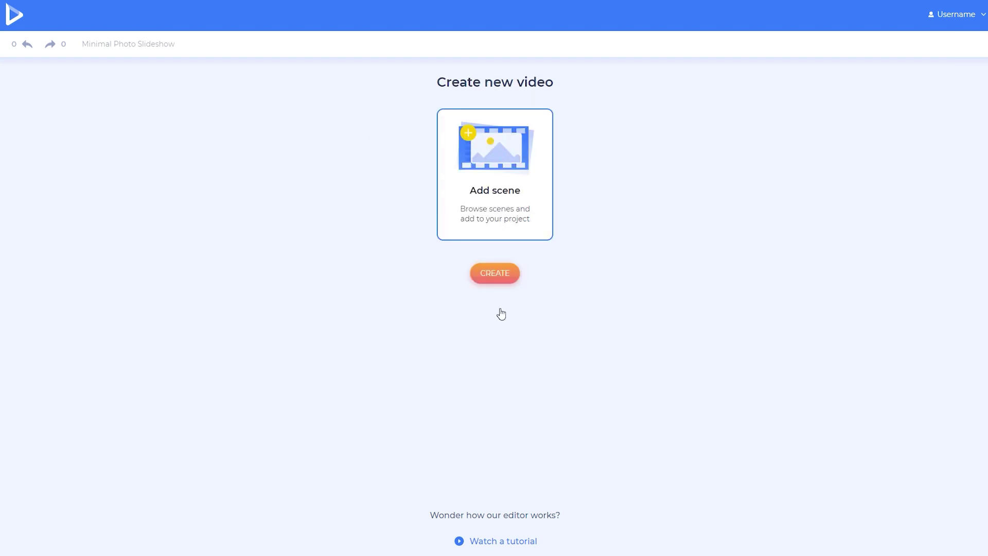
pyautogui.click(499, 277)
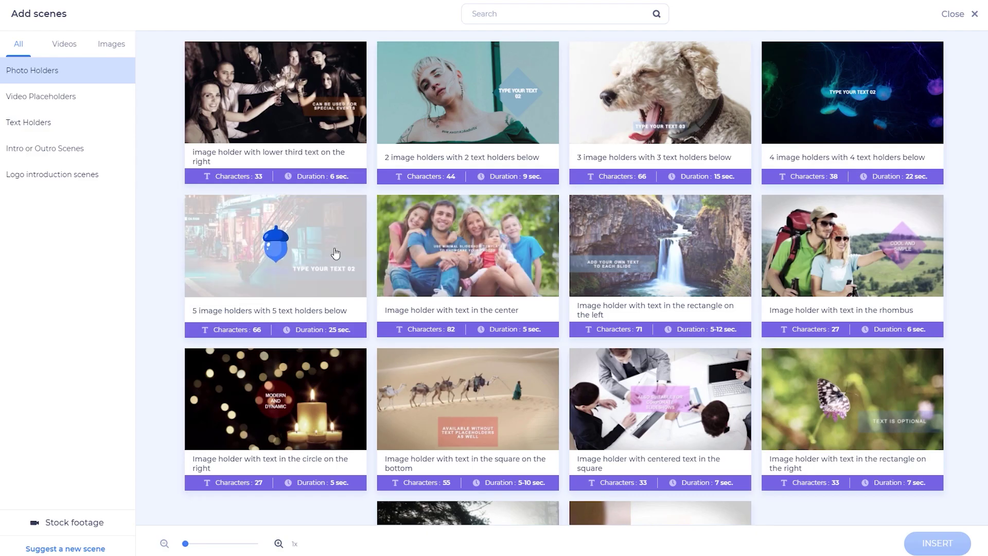
pyautogui.click(335, 252)
pyautogui.click(448, 111)
pyautogui.click(468, 385)
# Add a video holder with bottom text, a text holder and a logo introduction scene.
pyautogui.click(98, 96)
pyautogui.click(425, 110)
pyautogui.click(77, 126)
pyautogui.click(595, 125)
pyautogui.click(49, 149)
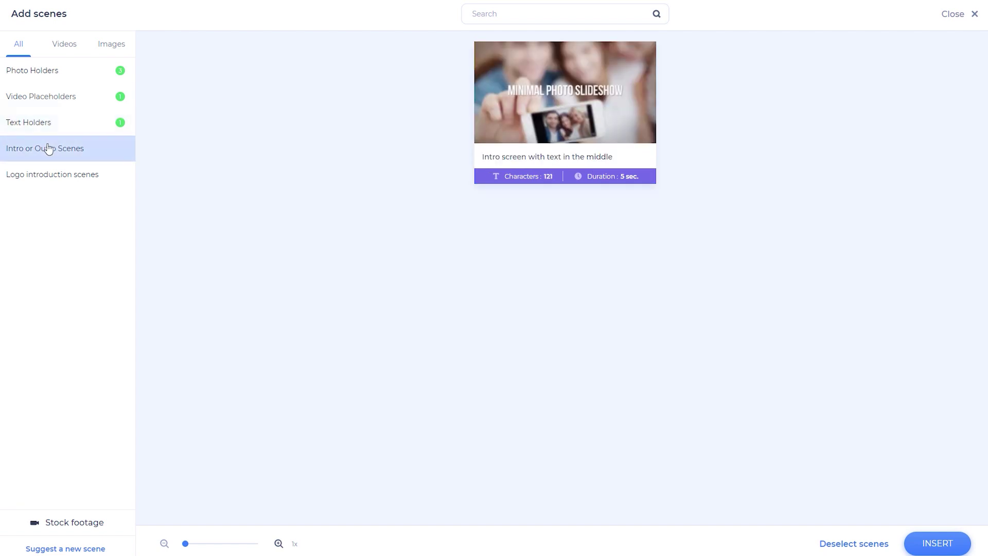
pyautogui.click(44, 175)
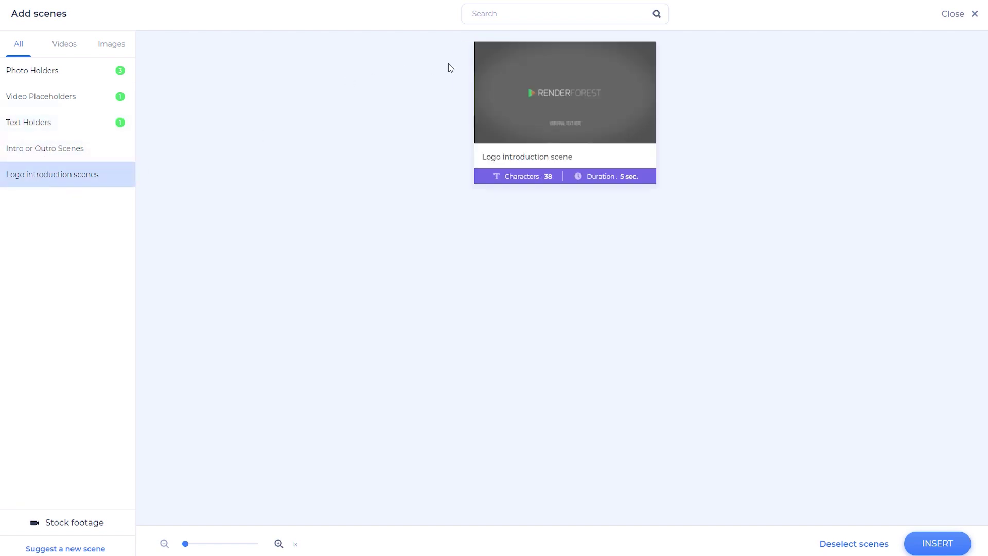
pyautogui.click(508, 67)
# Insert the scenes, move the VIDEO scene to slot 3, and replace it with the vertical video holder.
pyautogui.click(929, 541)
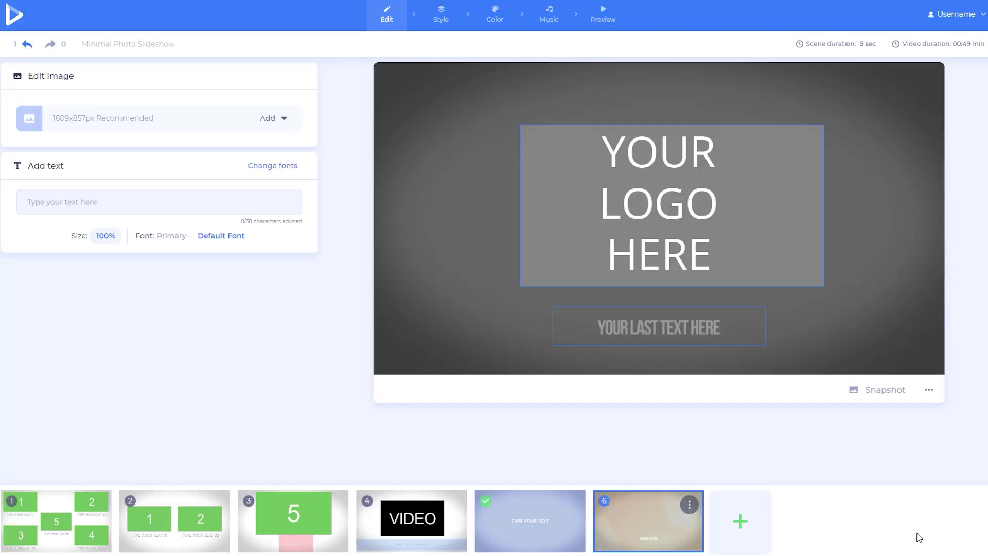
pyautogui.moveTo(412, 520); pyautogui.dragTo(312, 522)
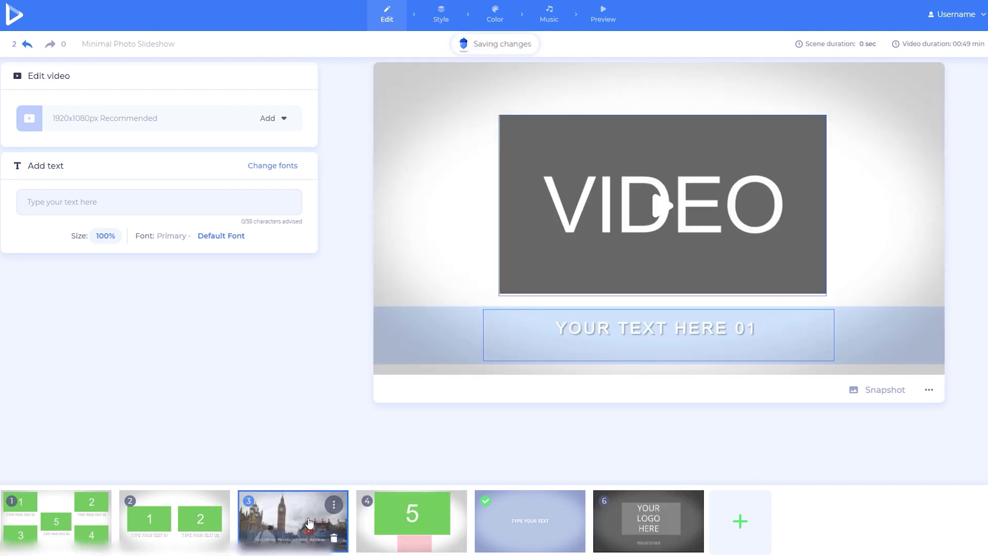
pyautogui.click(333, 505)
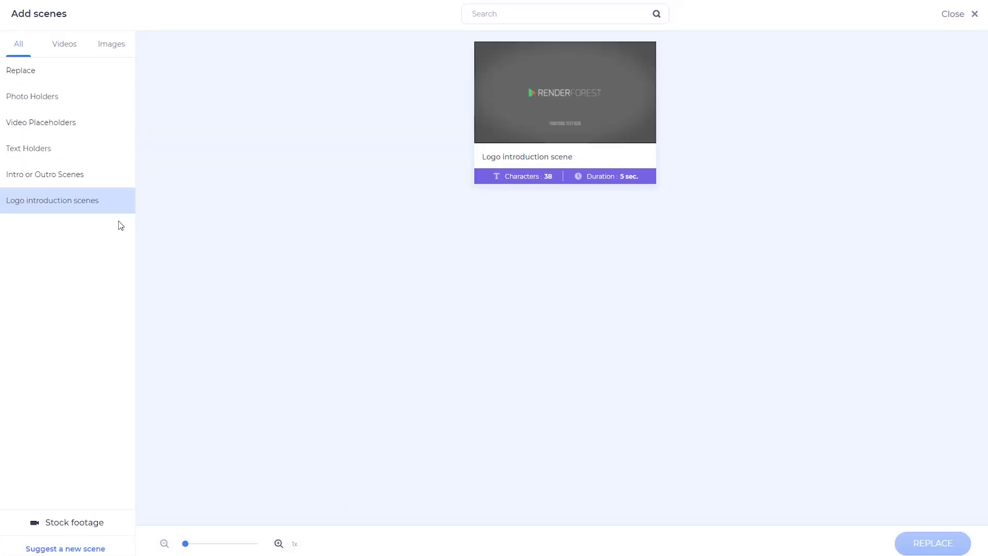
pyautogui.click(75, 129)
pyautogui.click(619, 117)
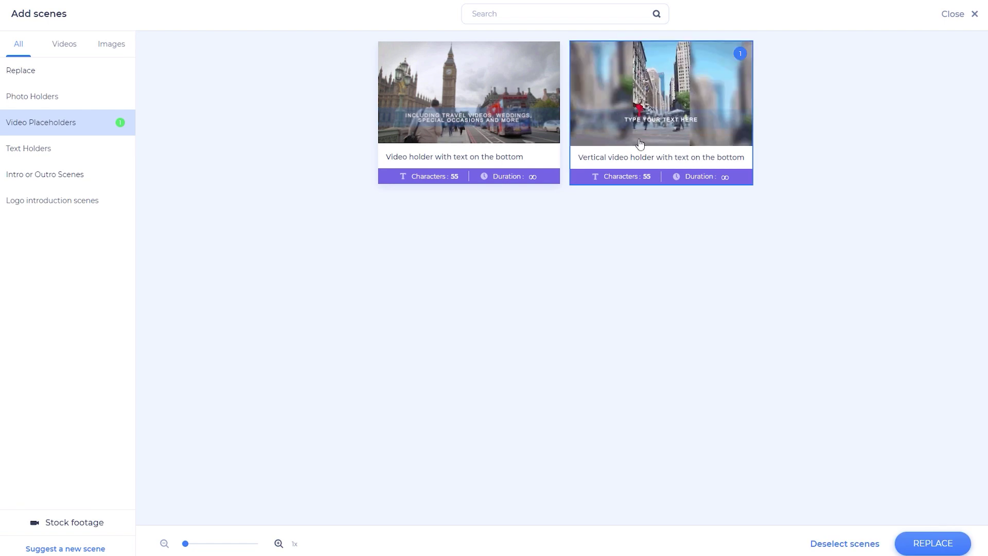
pyautogui.click(913, 543)
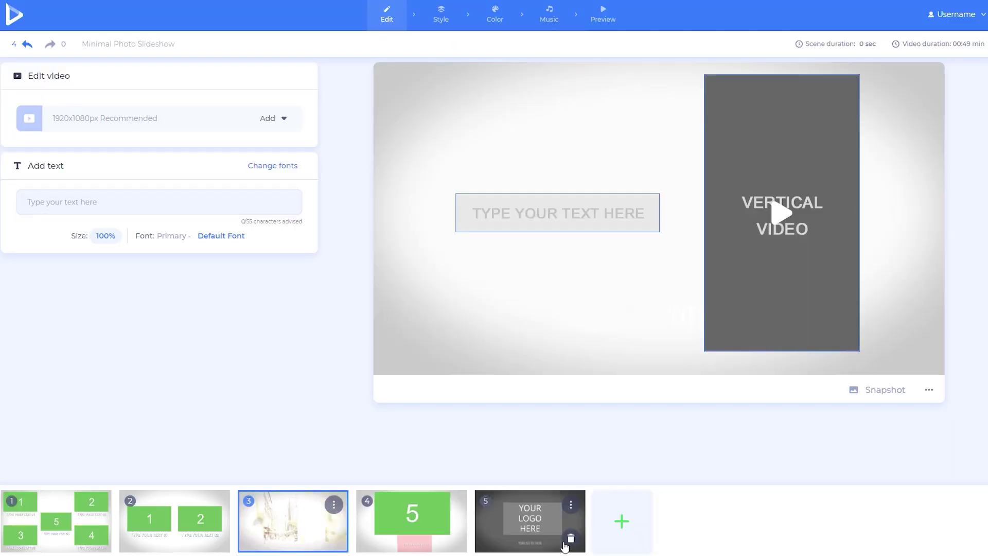
# Change scene 3's caption to 'Family Memories' and save it.
pyautogui.click(542, 230)
pyautogui.click(504, 255)
pyautogui.write('Family')
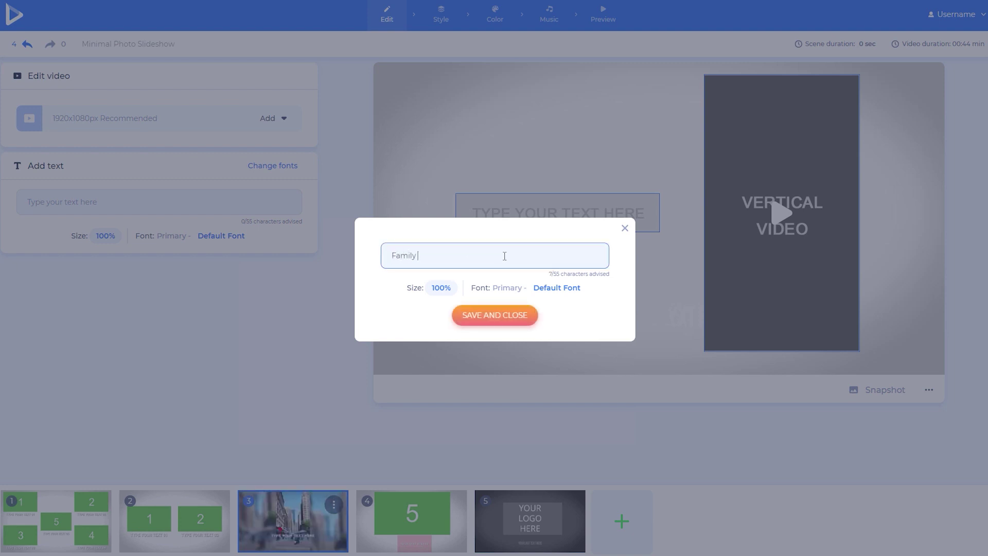
pyautogui.write(' Memories')
pyautogui.click(495, 315)
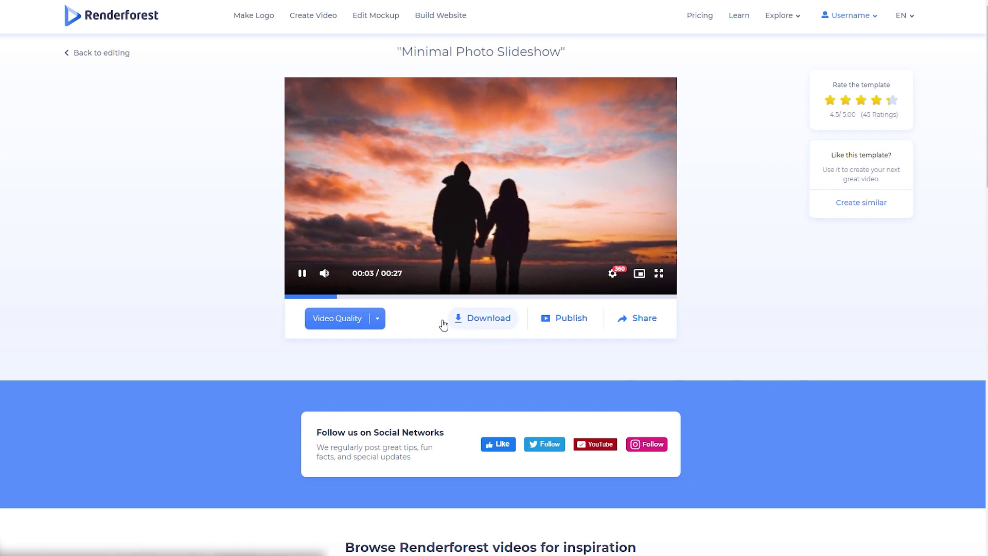
# Choose HD 1080 video quality, then browse the saved videos in My Projects.
pyautogui.click(378, 318)
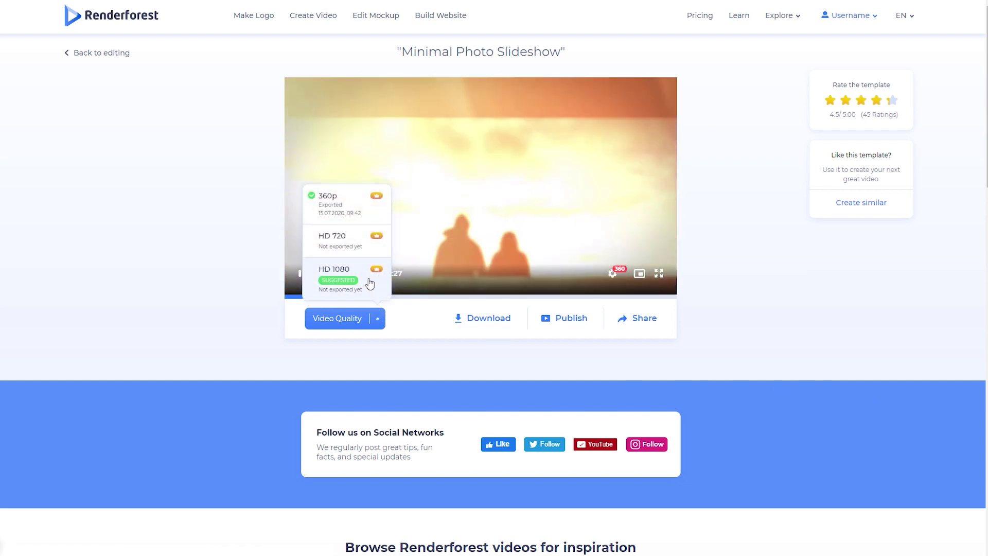
pyautogui.click(369, 283)
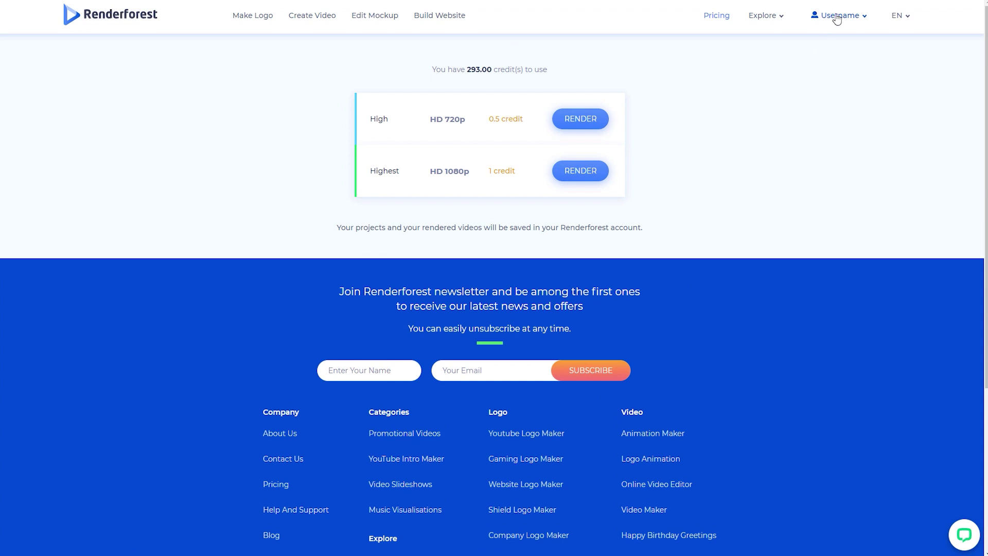
pyautogui.click(834, 42)
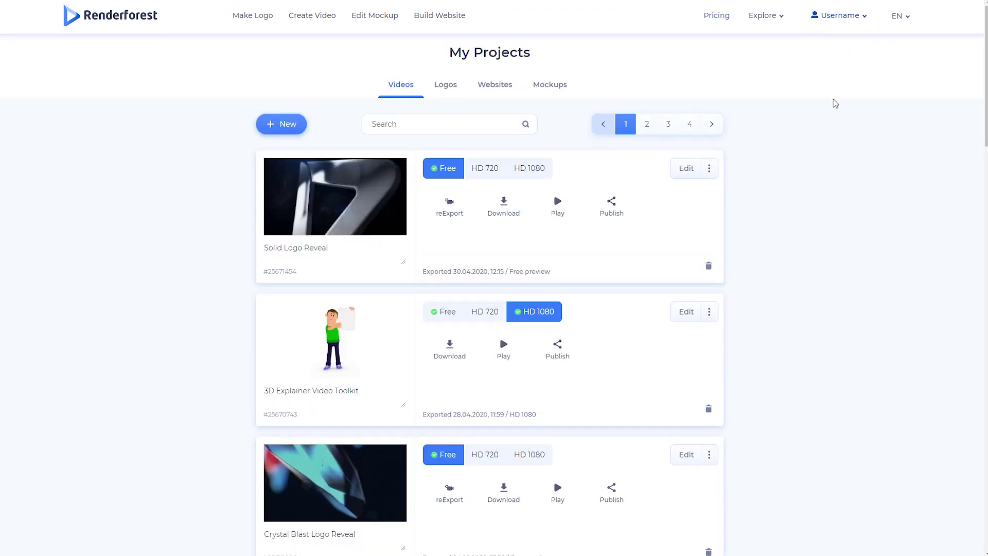
pyautogui.scroll(-2, 831, 162)
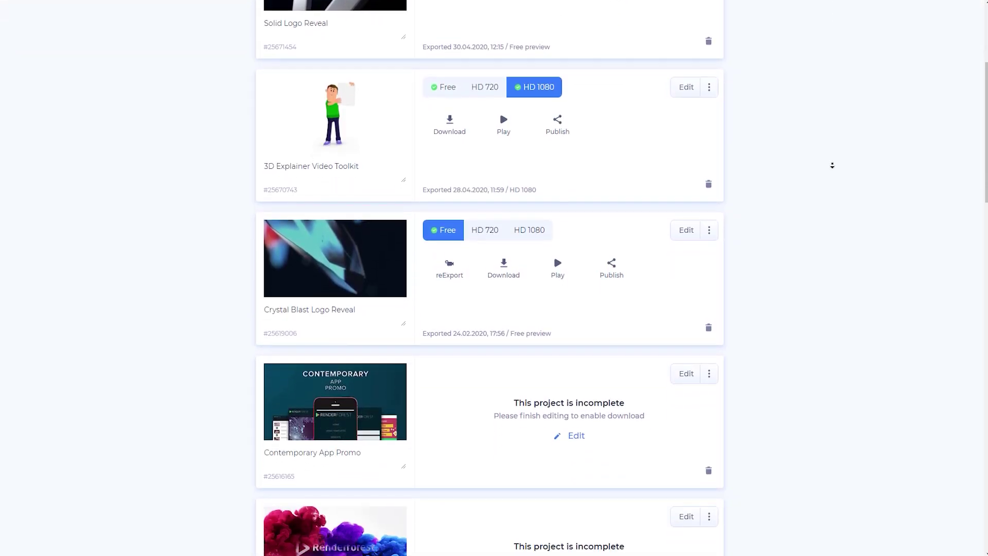
pyautogui.scroll(-2, 832, 165)
pyautogui.scroll(-2, 832, 165)
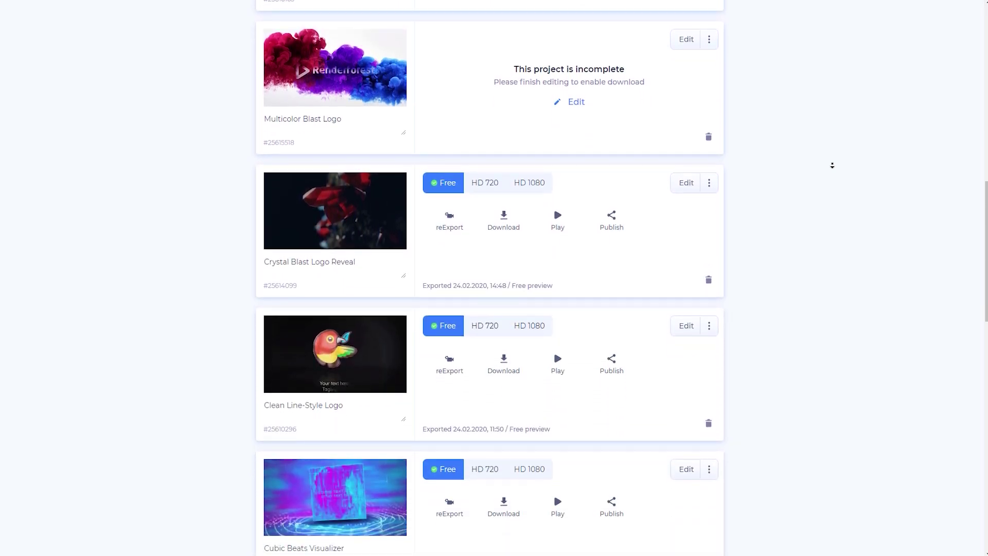